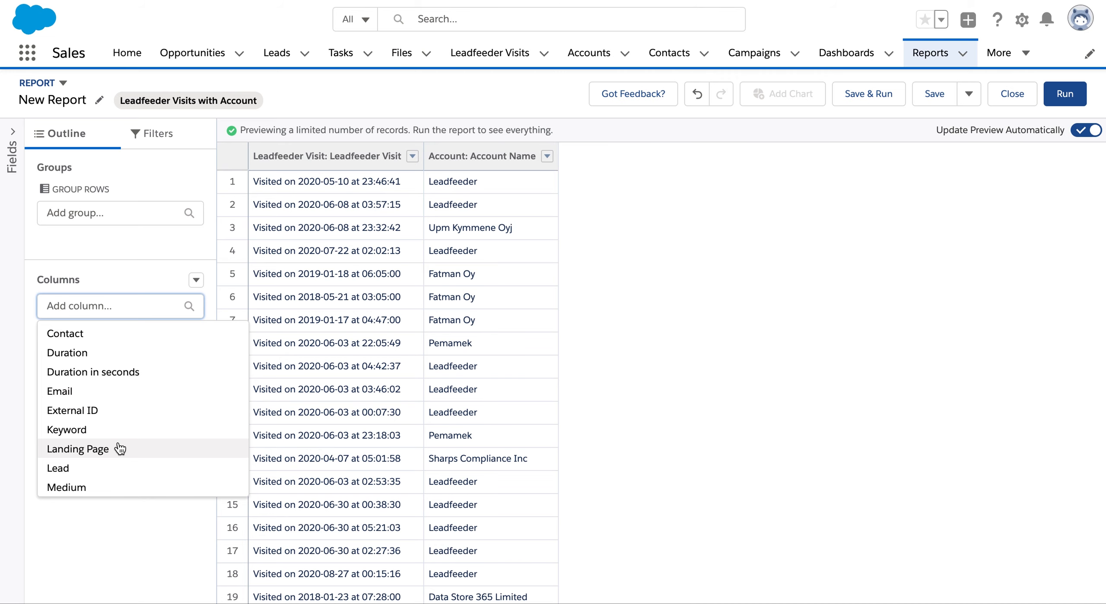
Add Landing Page, Pageviews and Medium as columns to the Leadfeeder Visits with Account report
{"action": "left_click", "coordinate": [120, 449]}
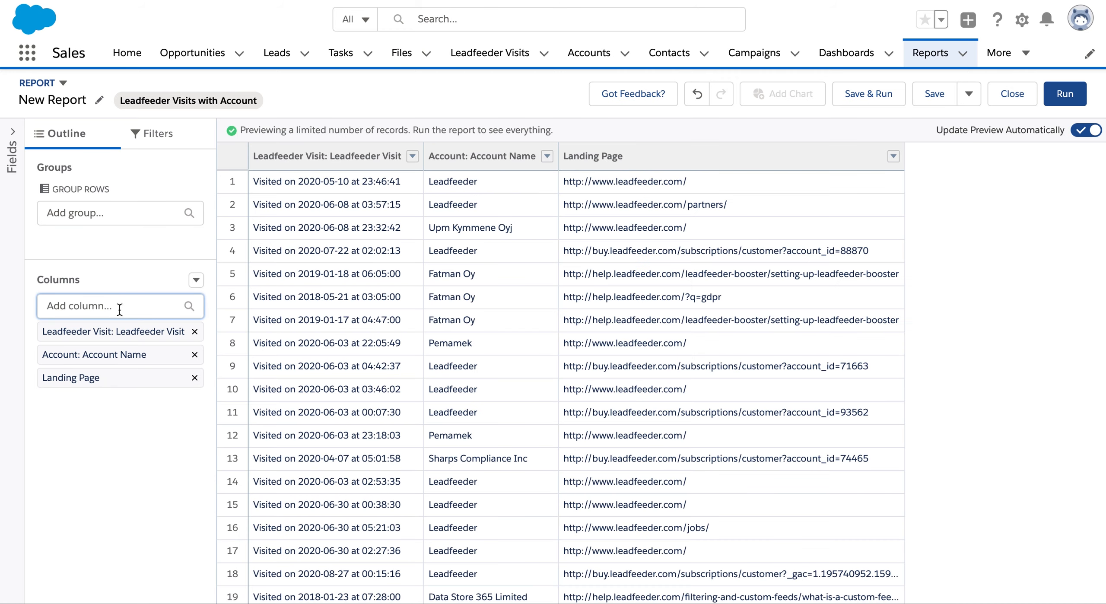
{"action": "left_click", "coordinate": [119, 307]}
{"action": "scroll", "coordinate": [43, 456], "scroll_direction": "down", "scroll_amount": 5}
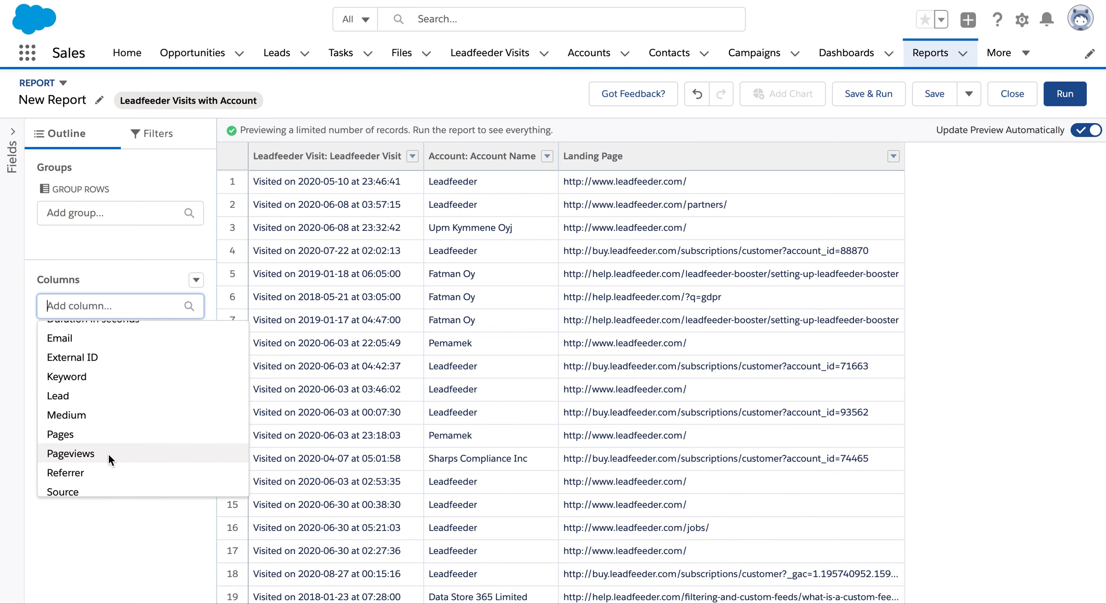
{"action": "left_click", "coordinate": [108, 455]}
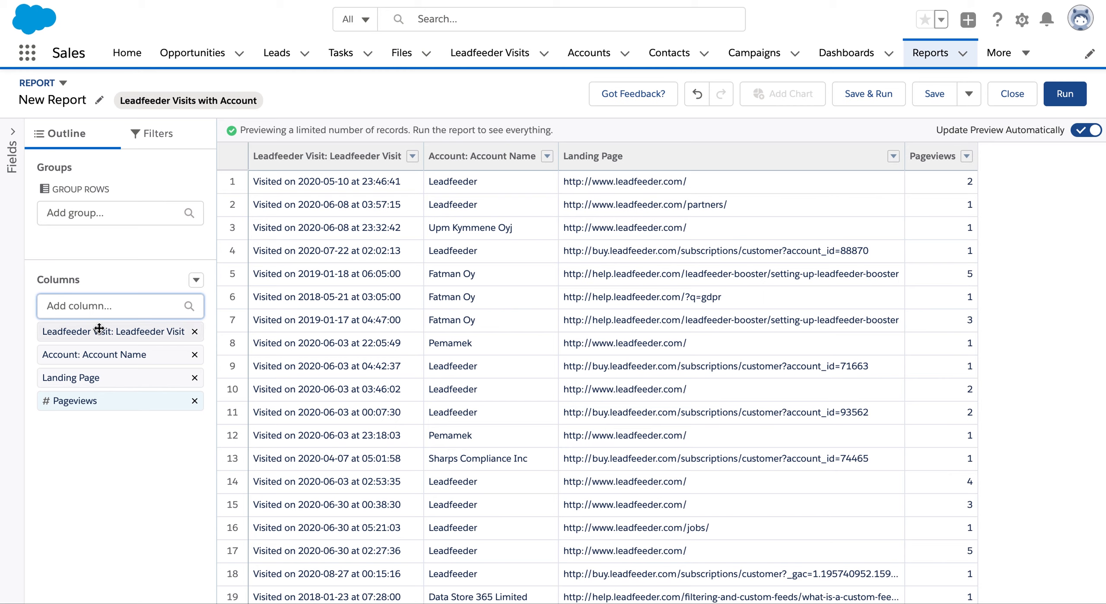
{"action": "left_click", "coordinate": [121, 306]}
{"action": "scroll", "coordinate": [126, 402], "scroll_direction": "down", "scroll_amount": 4}
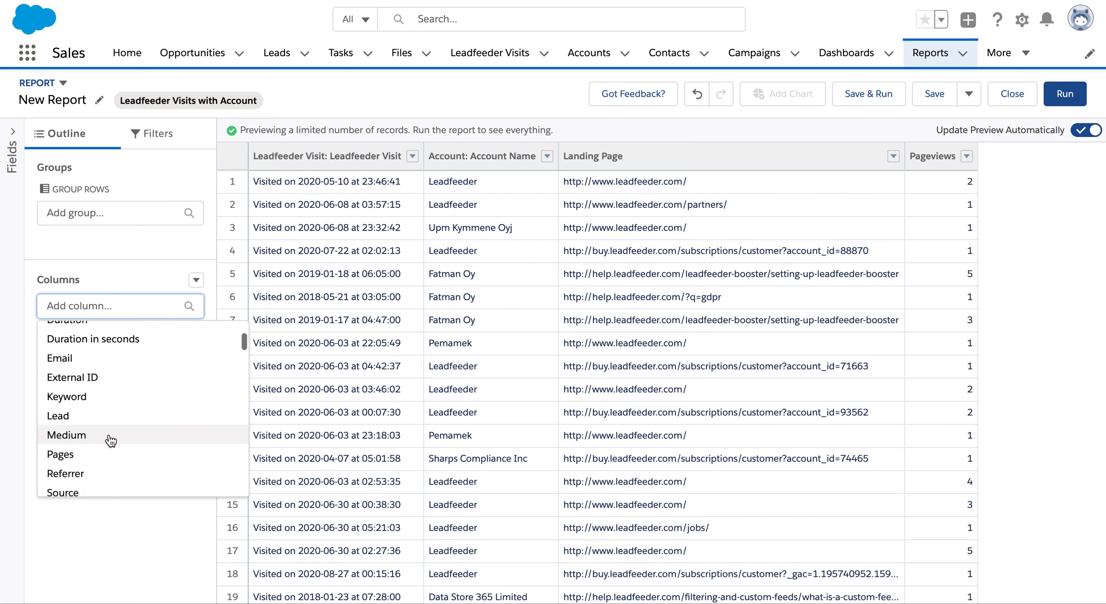
{"action": "left_click", "coordinate": [111, 437]}
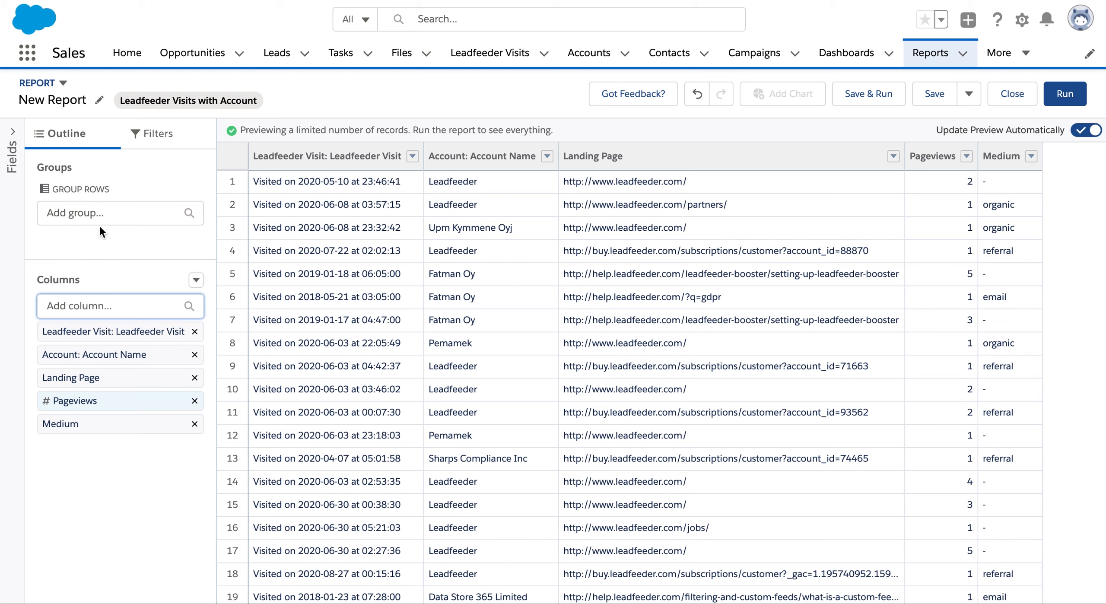
Group the report rows by Account Name and Account Owner, with Account Owner as the outer grouping
{"action": "left_click", "coordinate": [113, 215]}
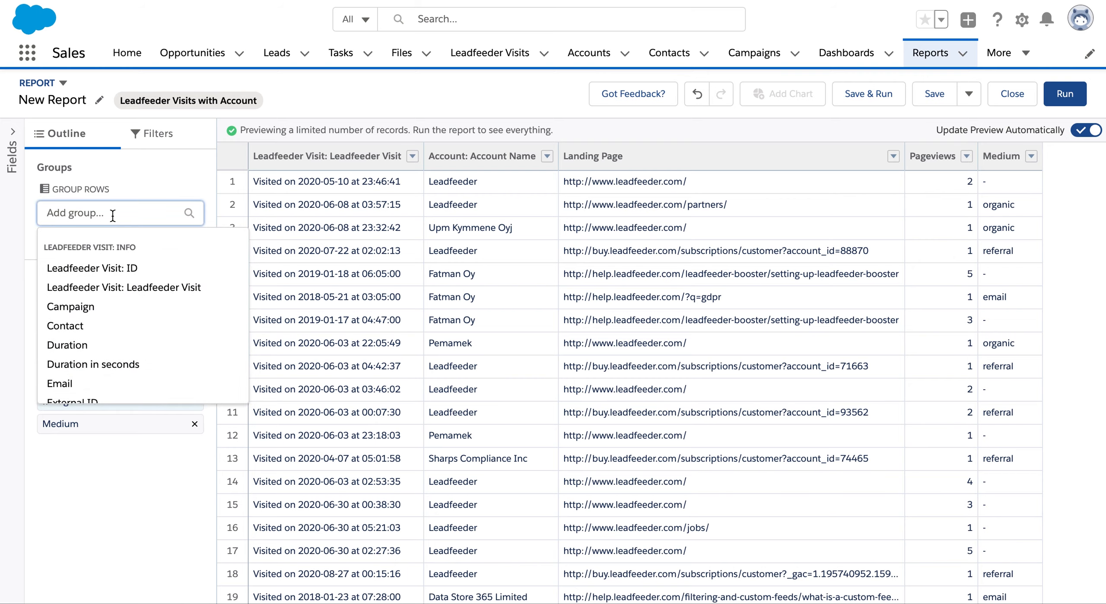
{"action": "type", "text": "account"}
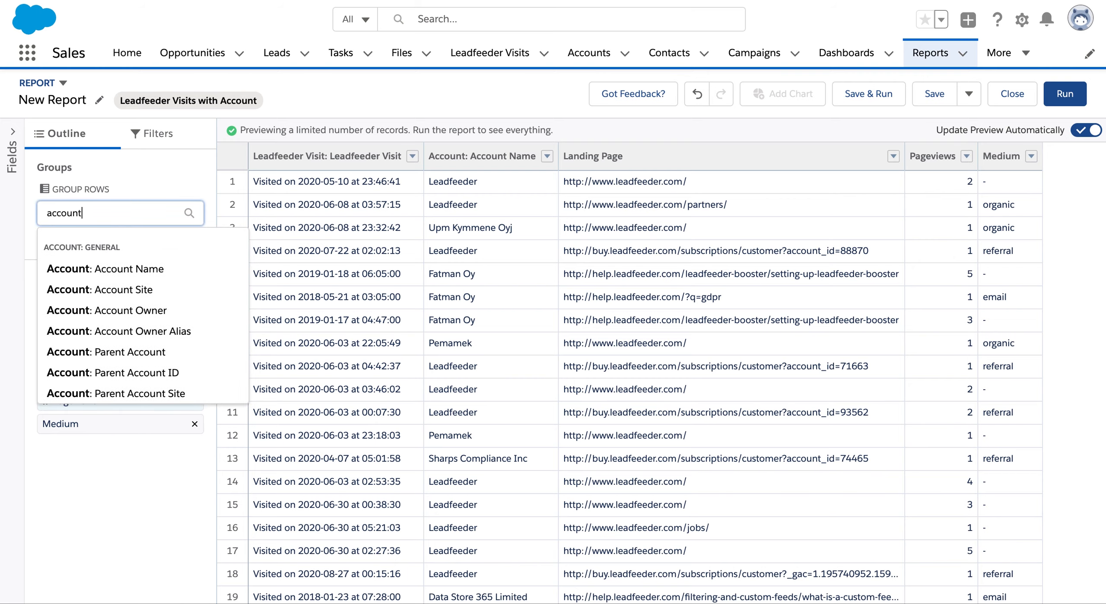
{"action": "left_click", "coordinate": [164, 269]}
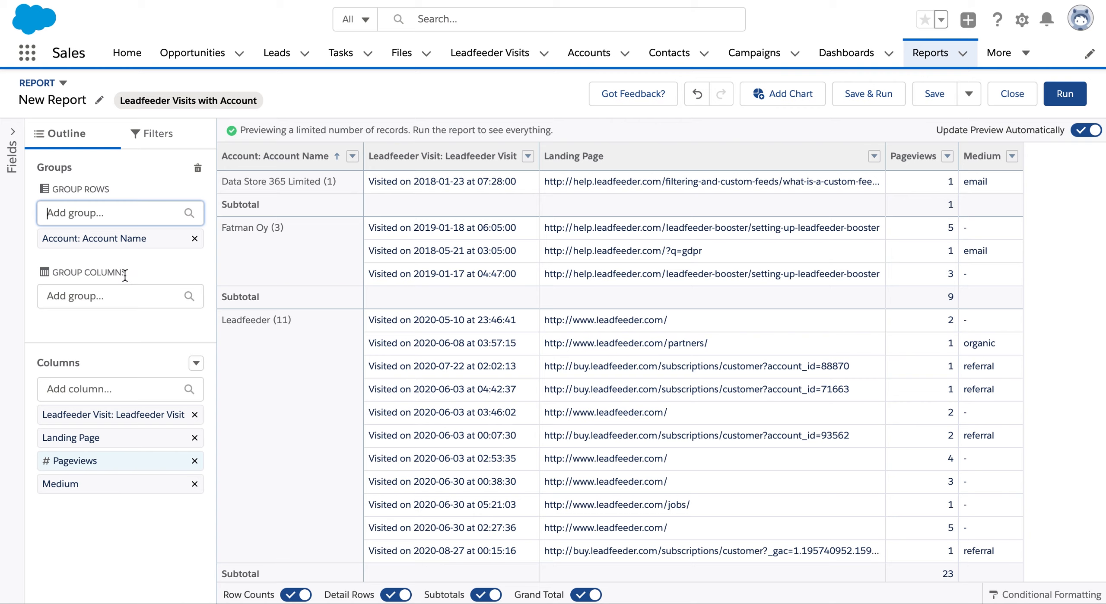
{"action": "type", "text": "account"}
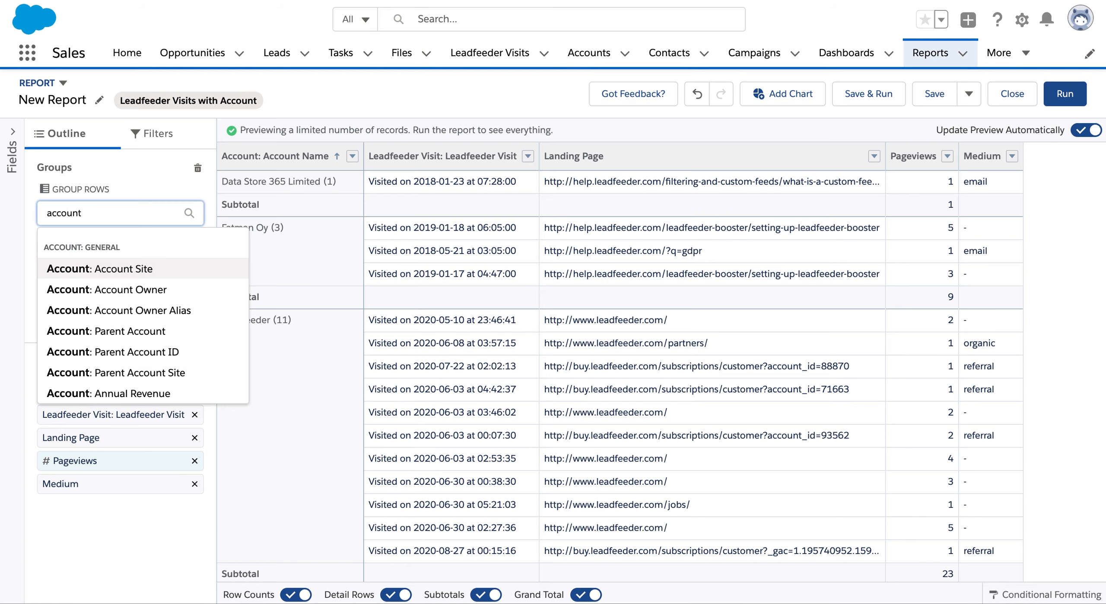
{"action": "left_click", "coordinate": [128, 293]}
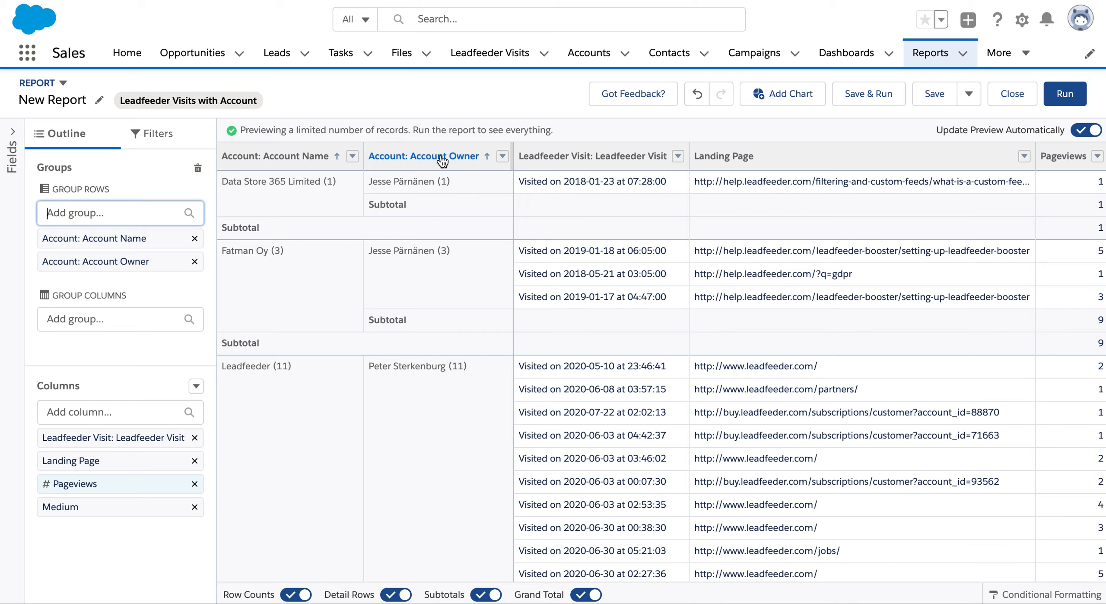
{"action": "left_click_drag", "start_coordinate": [442, 160], "coordinate": [264, 166]}
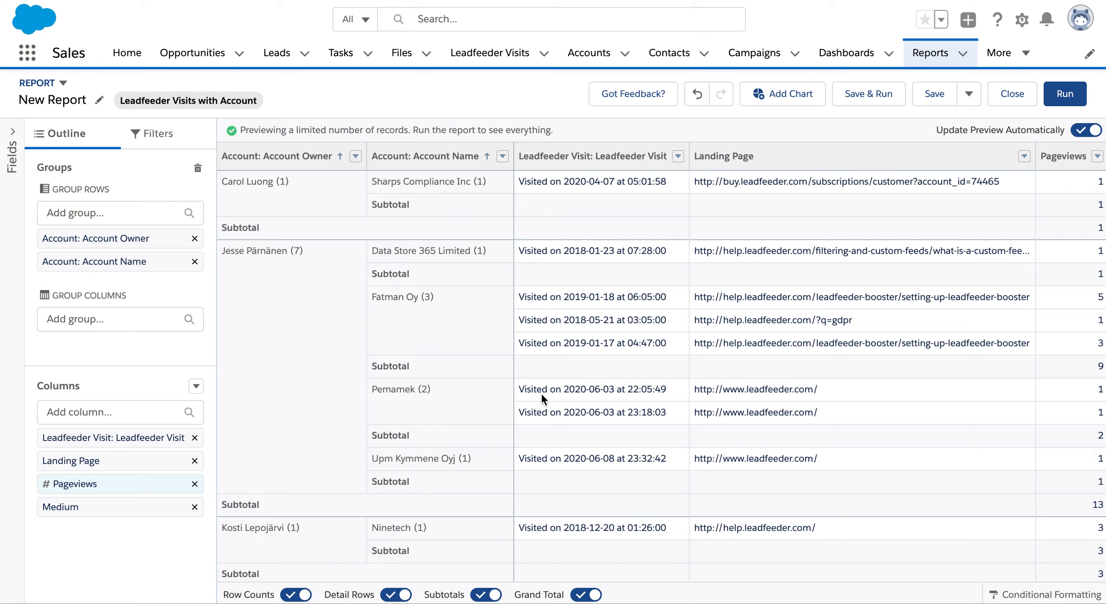
Examine the grouped preview, checking each owner's accounts with their visits, landing pages, pageviews and medium, including the Fatman Oy group
{"action": "scroll", "coordinate": [743, 435], "scroll_direction": "right", "scroll_amount": 3}
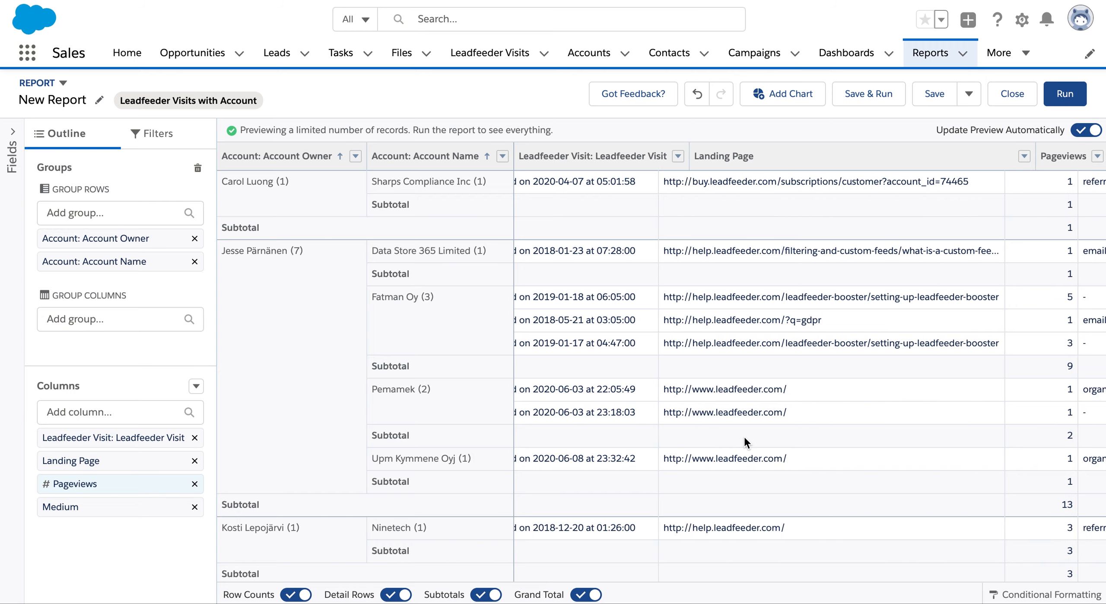
{"action": "scroll", "coordinate": [743, 441], "scroll_direction": "left", "scroll_amount": 3}
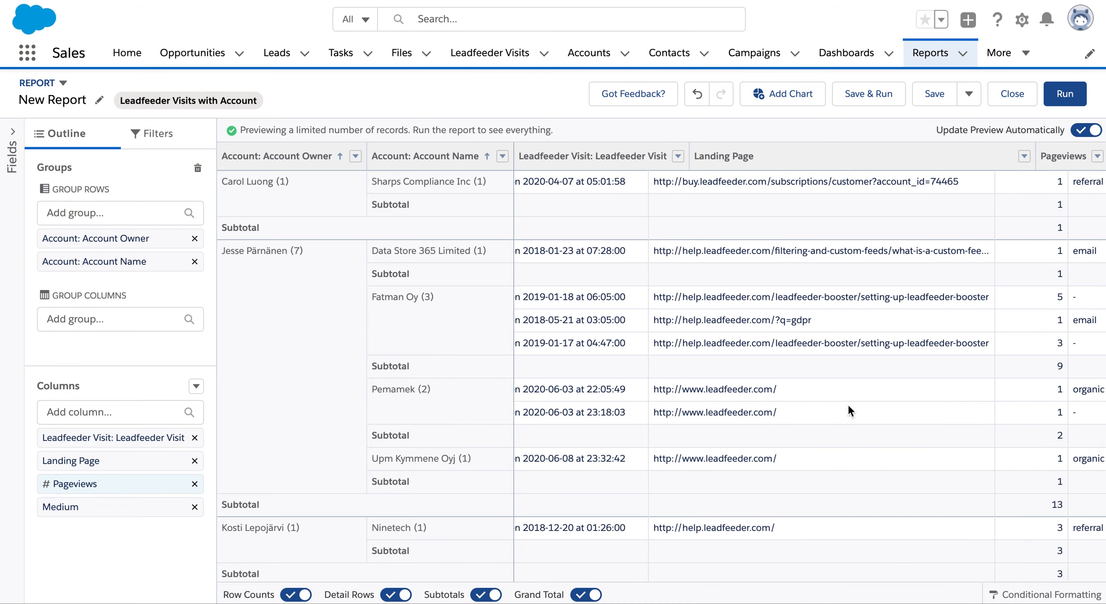
{"action": "scroll", "coordinate": [821, 389], "scroll_direction": "right", "scroll_amount": 3}
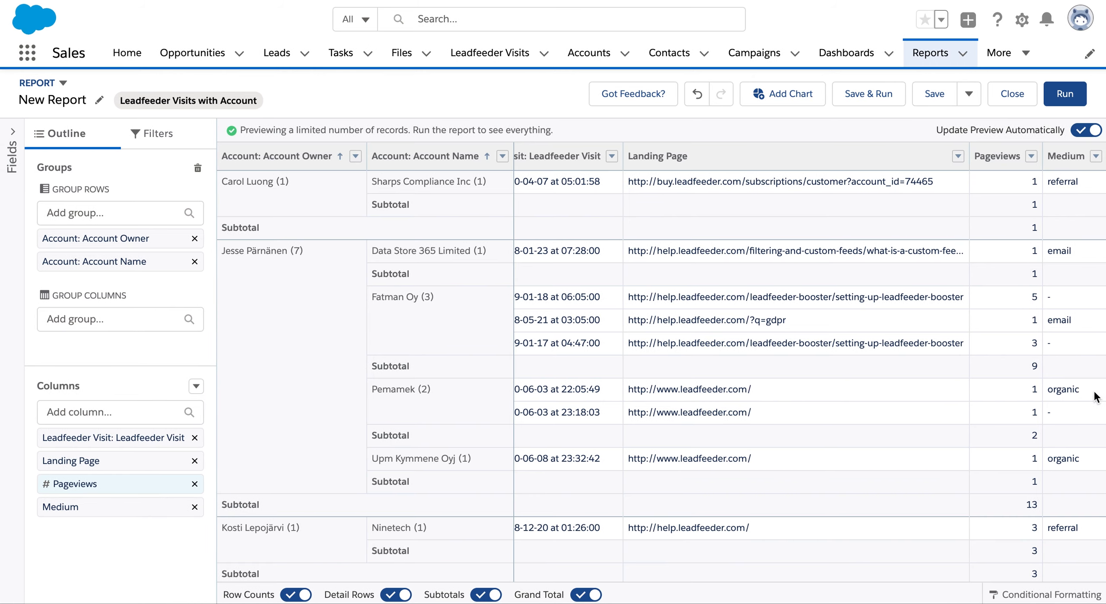
{"action": "scroll", "coordinate": [743, 371], "scroll_direction": "left", "scroll_amount": 2}
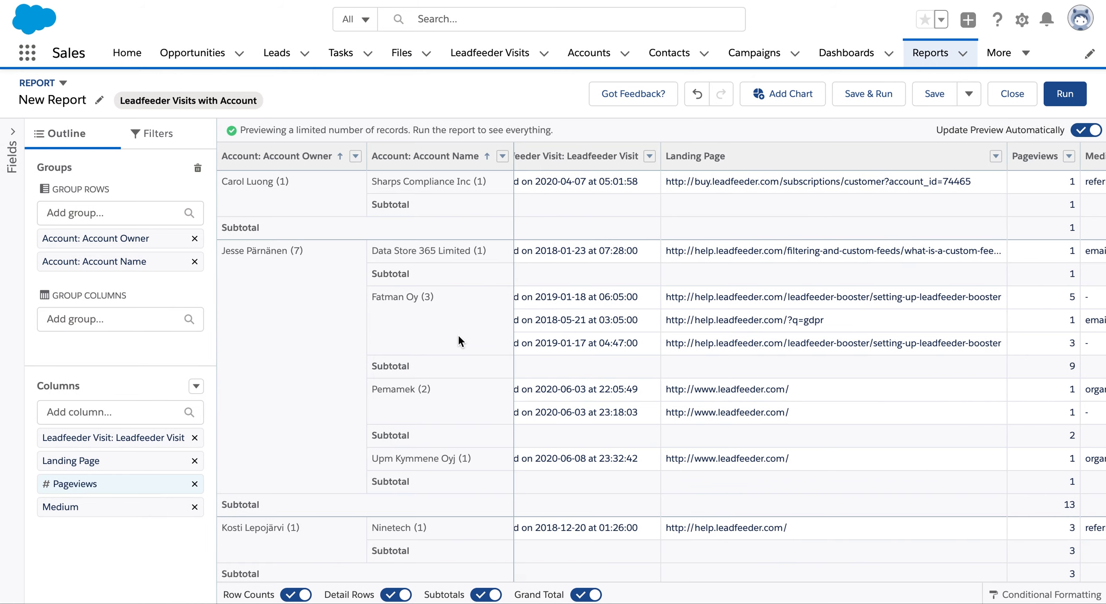
{"action": "scroll", "coordinate": [821, 370], "scroll_direction": "right", "scroll_amount": 2}
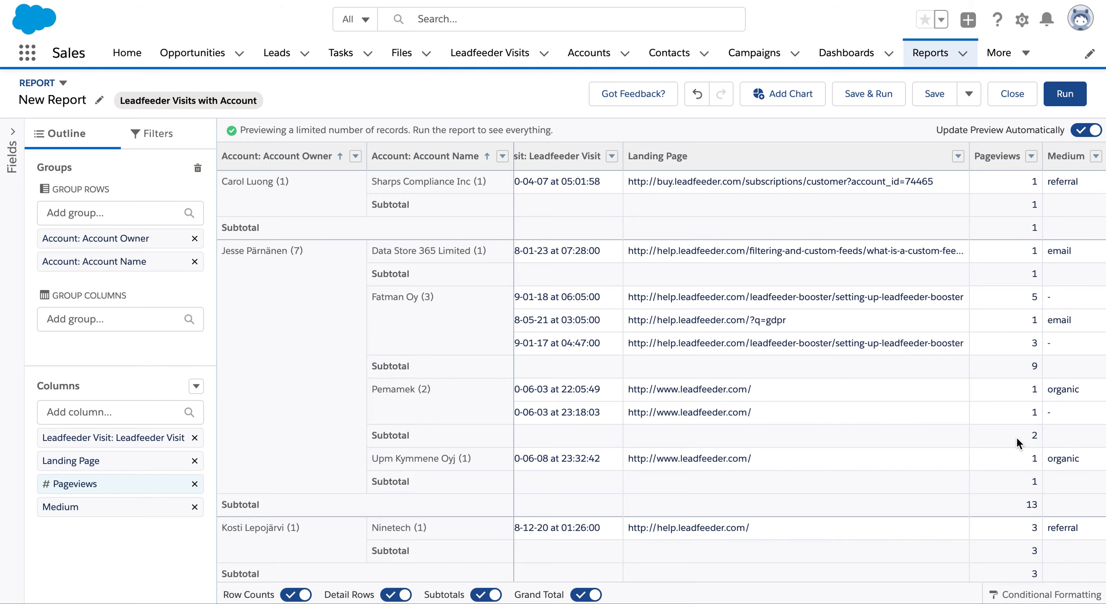
{"action": "scroll", "coordinate": [848, 453], "scroll_direction": "left", "scroll_amount": 3}
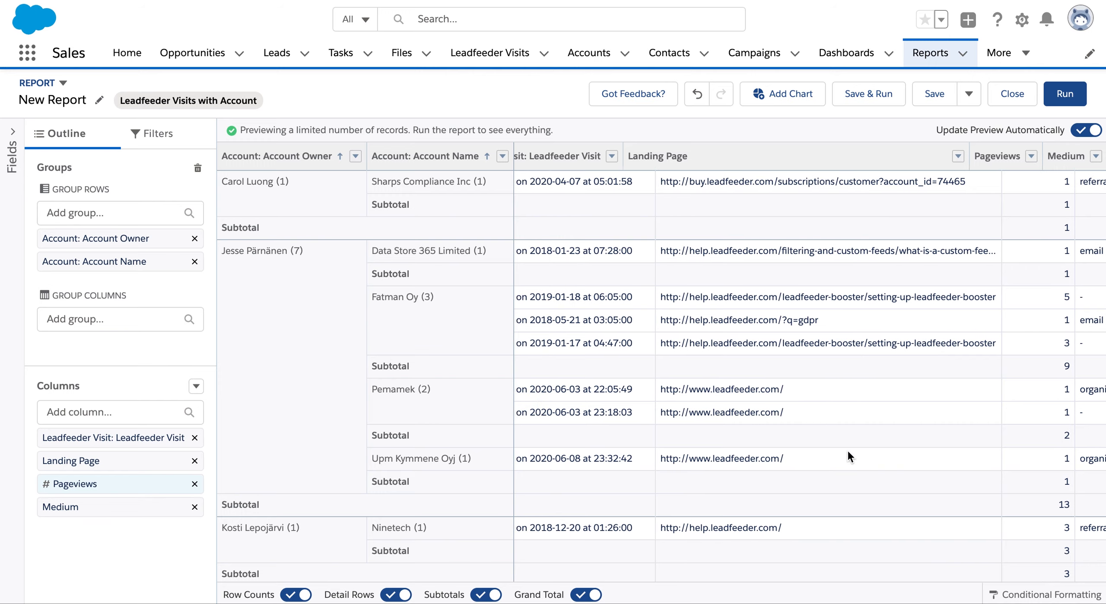
{"action": "scroll", "coordinate": [848, 453], "scroll_direction": "right", "scroll_amount": 3}
{"action": "scroll", "coordinate": [847, 450], "scroll_direction": "left", "scroll_amount": 3}
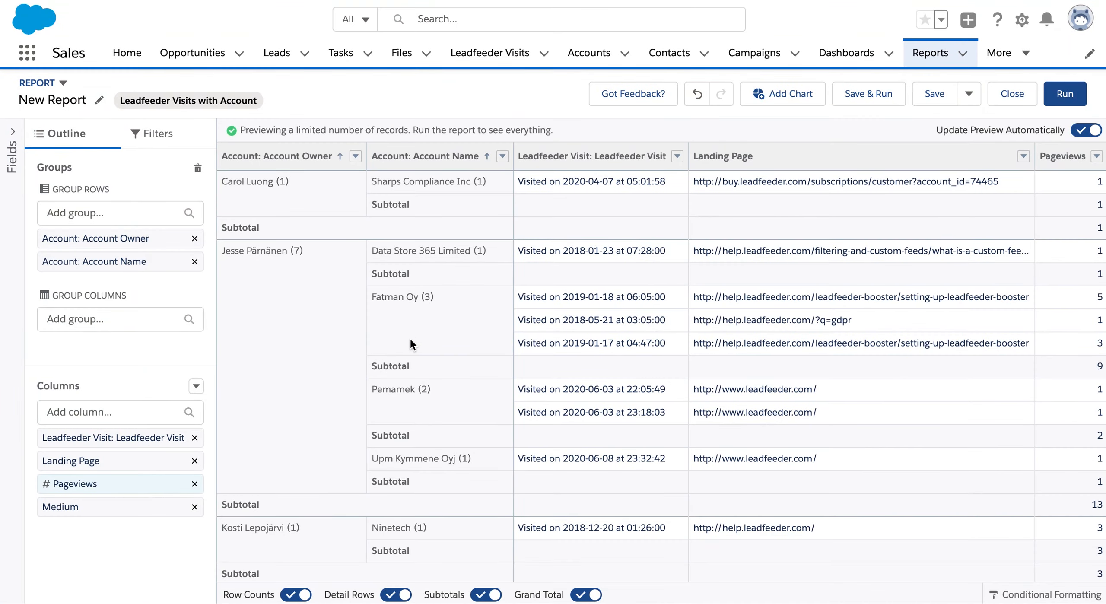
{"action": "left_click", "coordinate": [378, 299]}
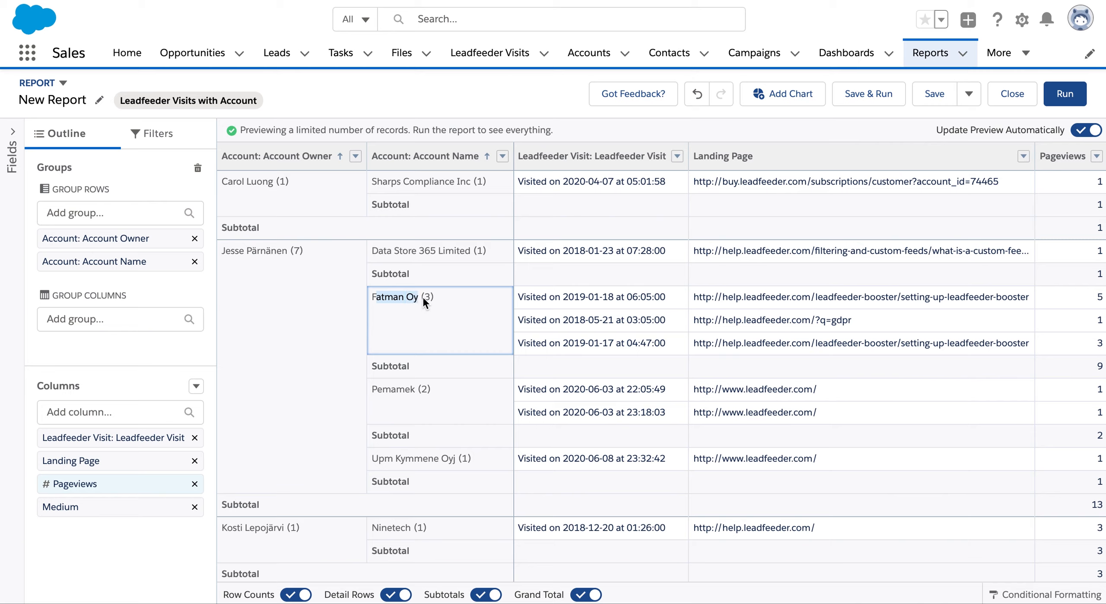
{"action": "left_click", "coordinate": [439, 297]}
{"action": "left_click", "coordinate": [298, 305]}
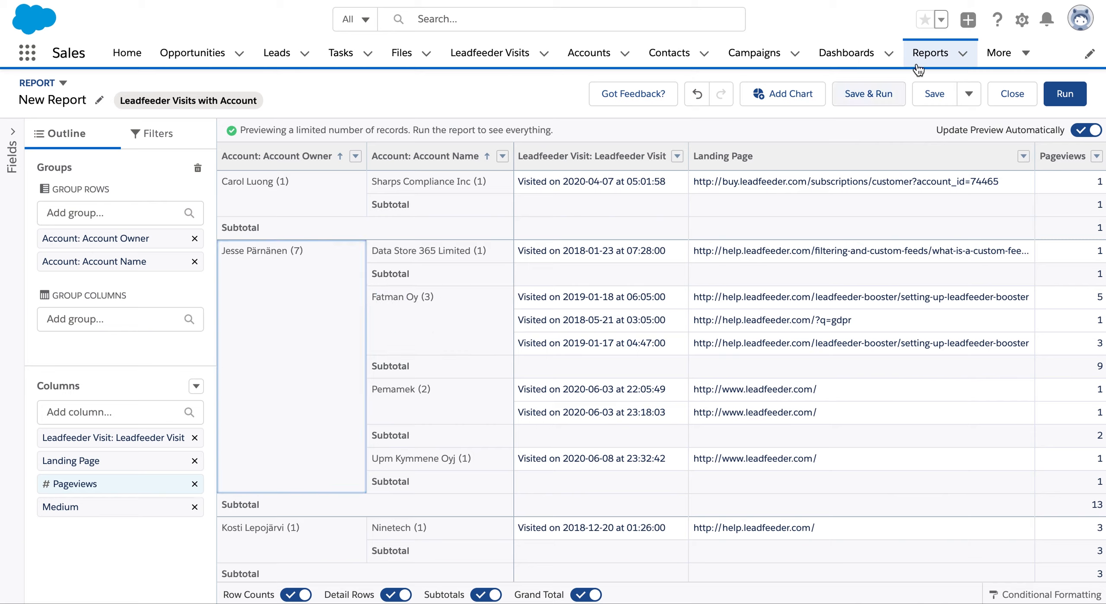
Run the full report and review the visits, landing pages and pageview subtotals per account, including Fidelity Investments
{"action": "left_click", "coordinate": [1066, 98]}
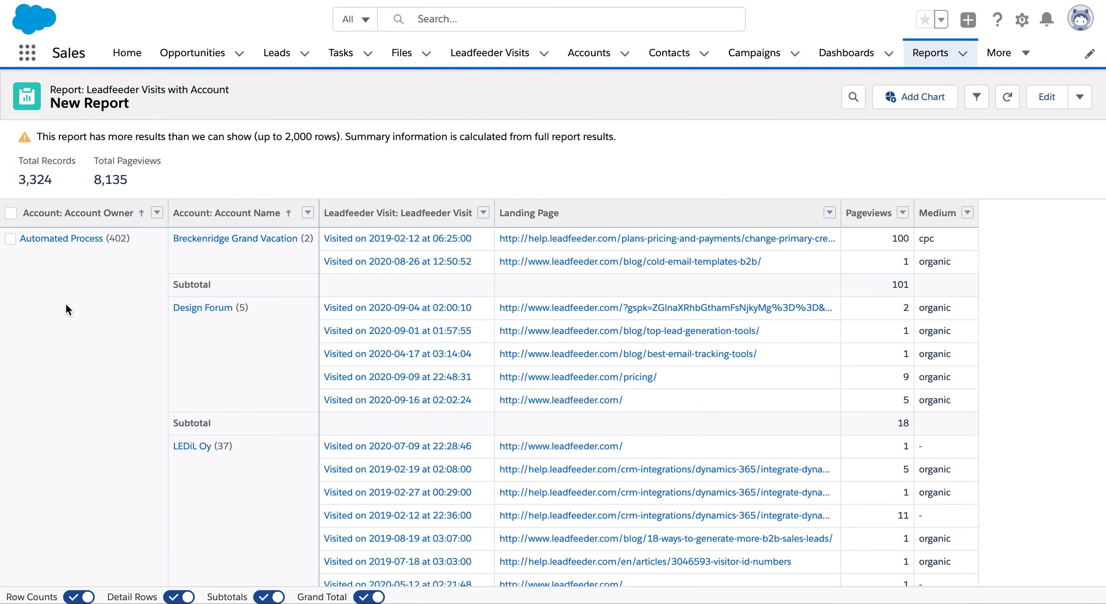
{"action": "scroll", "coordinate": [108, 344], "scroll_direction": "down", "scroll_amount": 20}
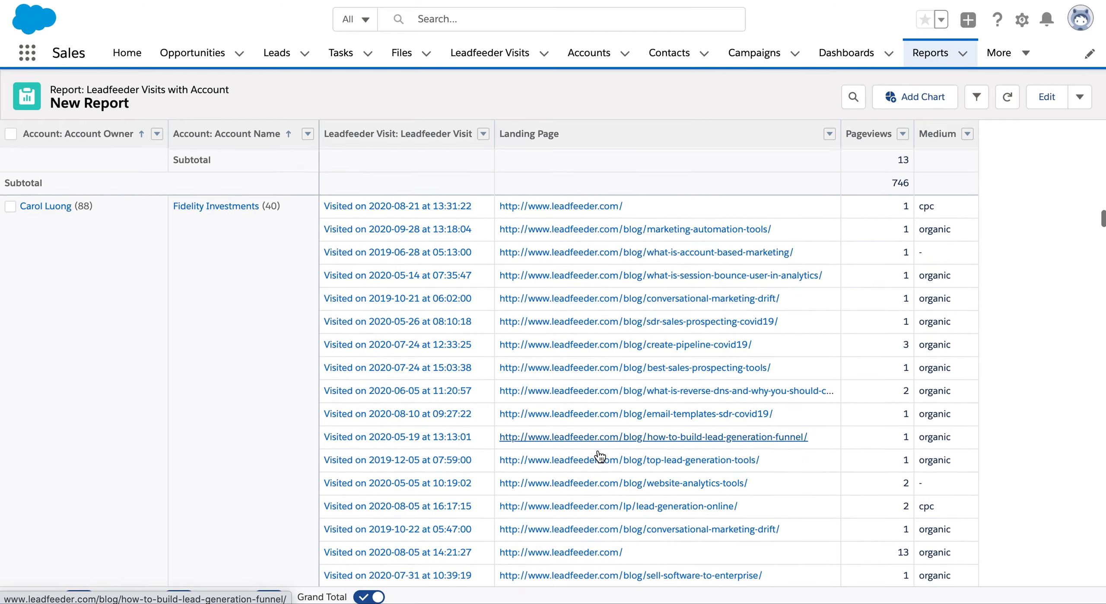
{"action": "scroll", "coordinate": [599, 456], "scroll_direction": "down", "scroll_amount": 8}
{"action": "scroll", "coordinate": [600, 456], "scroll_direction": "up", "scroll_amount": 10}
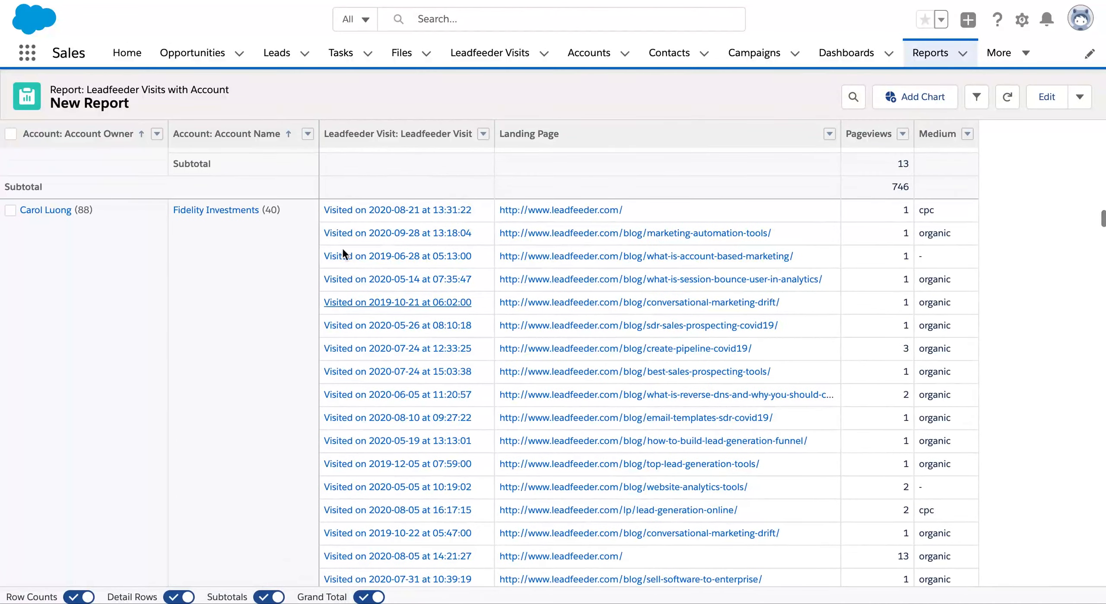
{"action": "left_click", "coordinate": [281, 210]}
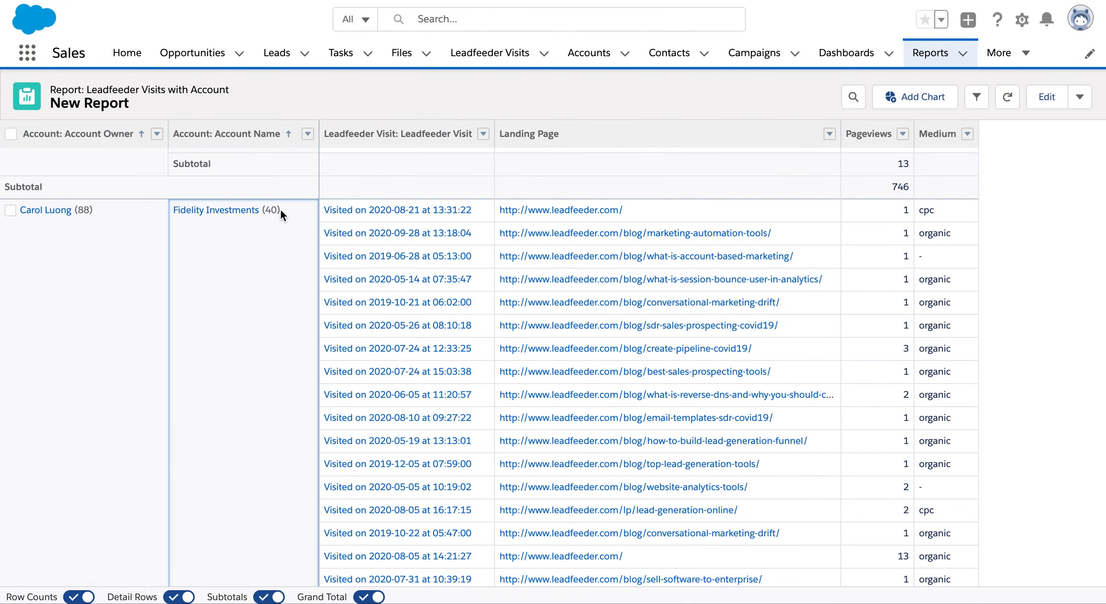
{"action": "scroll", "coordinate": [287, 326], "scroll_direction": "down", "scroll_amount": 15}
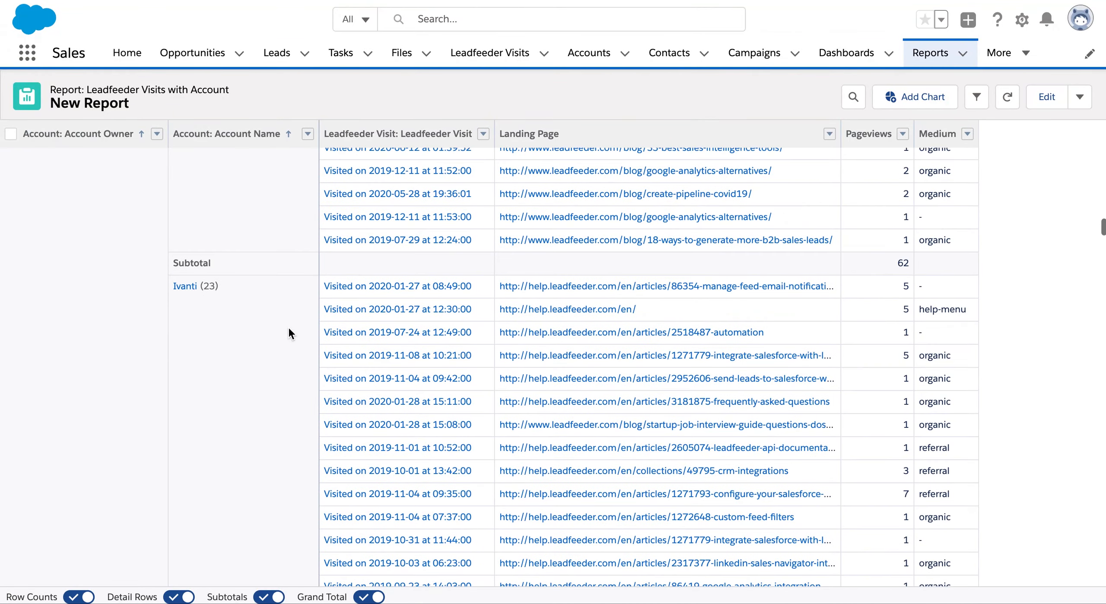
{"action": "left_click", "coordinate": [908, 265]}
{"action": "left_click", "coordinate": [913, 266]}
{"action": "scroll", "coordinate": [411, 268], "scroll_direction": "up", "scroll_amount": 15}
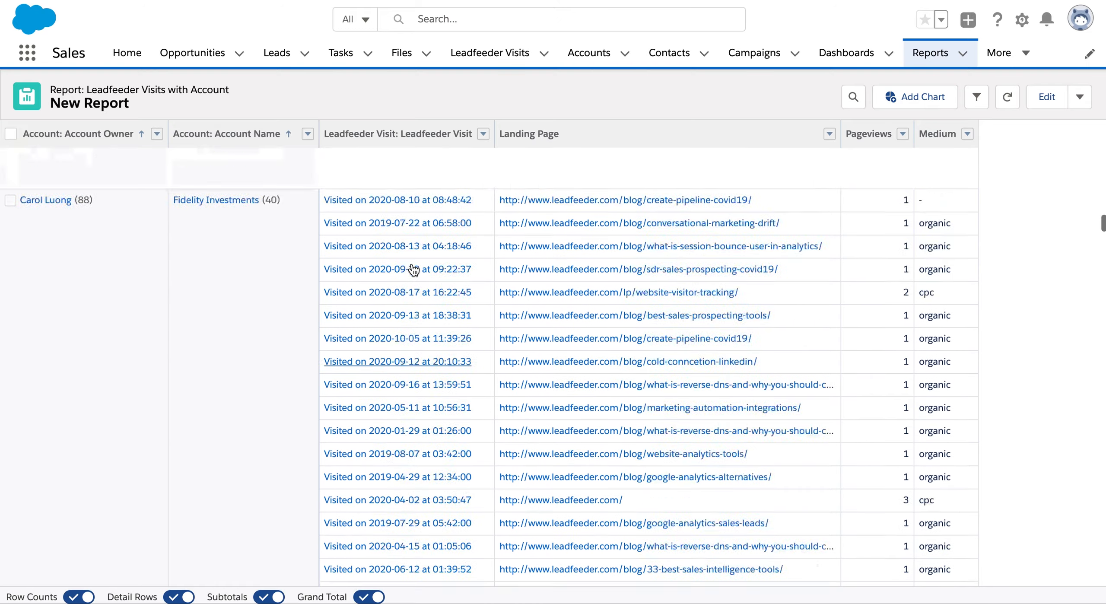
{"action": "scroll", "coordinate": [412, 278], "scroll_direction": "up", "scroll_amount": 15}
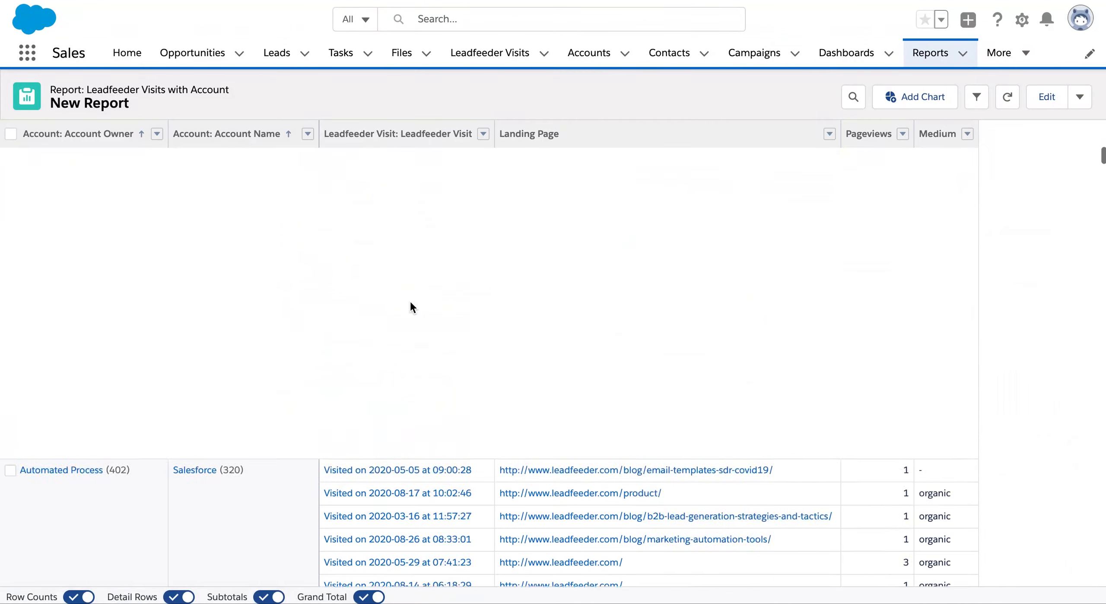
{"action": "scroll", "coordinate": [410, 300], "scroll_direction": "down", "scroll_amount": 10}
{"action": "scroll", "coordinate": [677, 380], "scroll_direction": "up", "scroll_amount": 10}
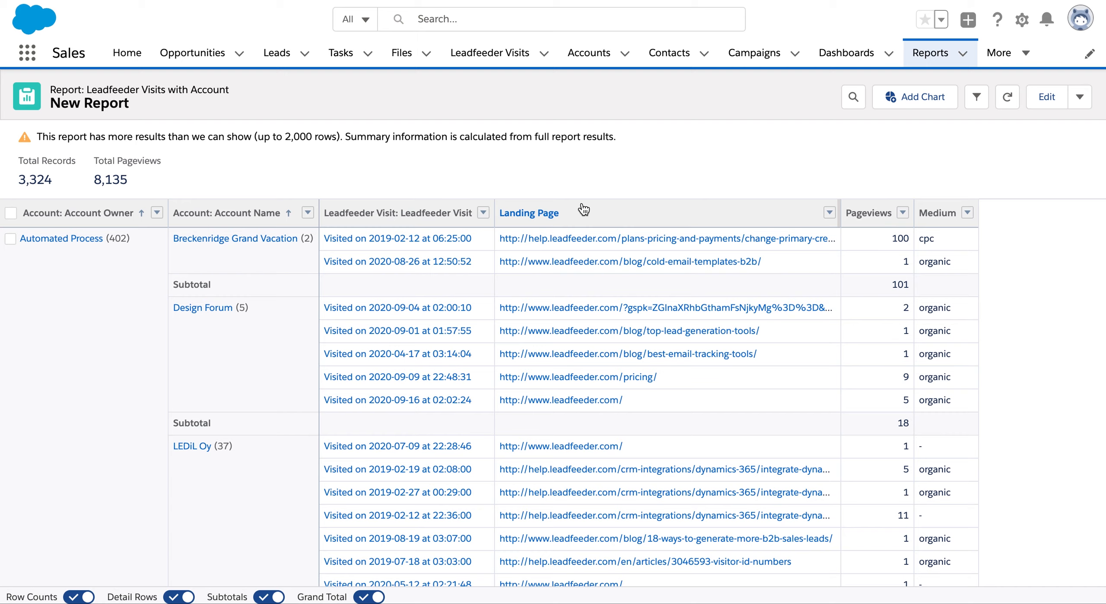
Go to the All Leadfeeder Visits list view
{"action": "left_click", "coordinate": [488, 60]}
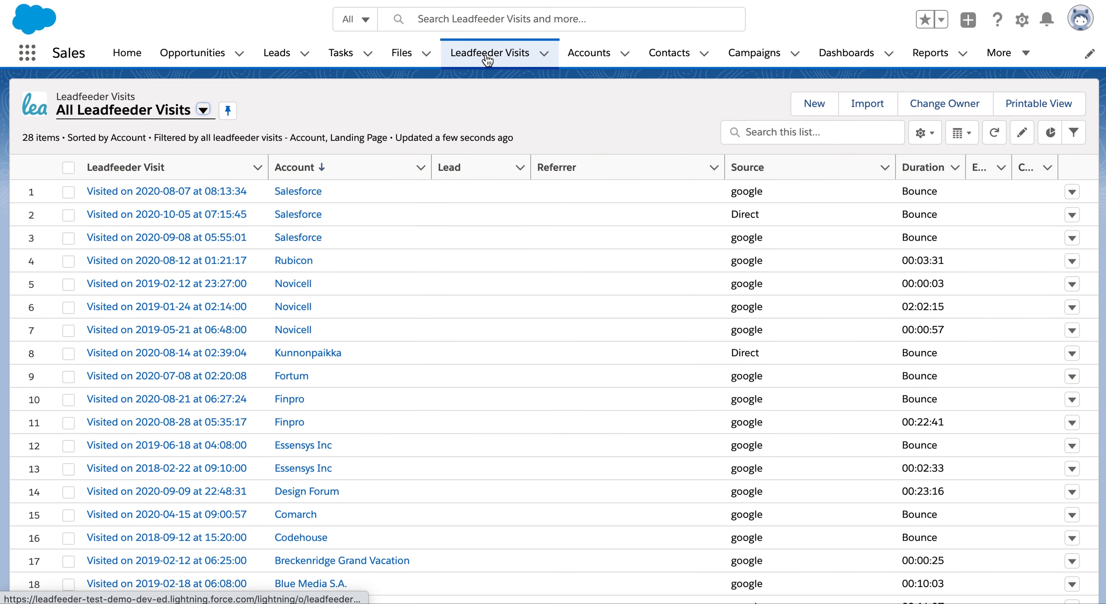